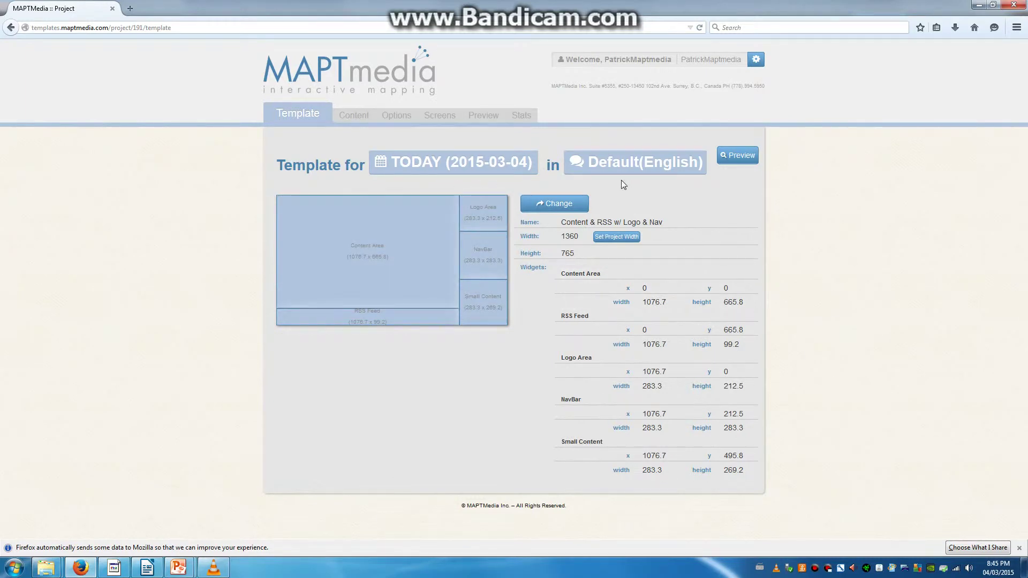
Open the template chooser and compare the landscape layouts from Slideshow through Content & RSS w/ Logo & Nav
{"action": "left_click", "coordinate": [557, 207]}
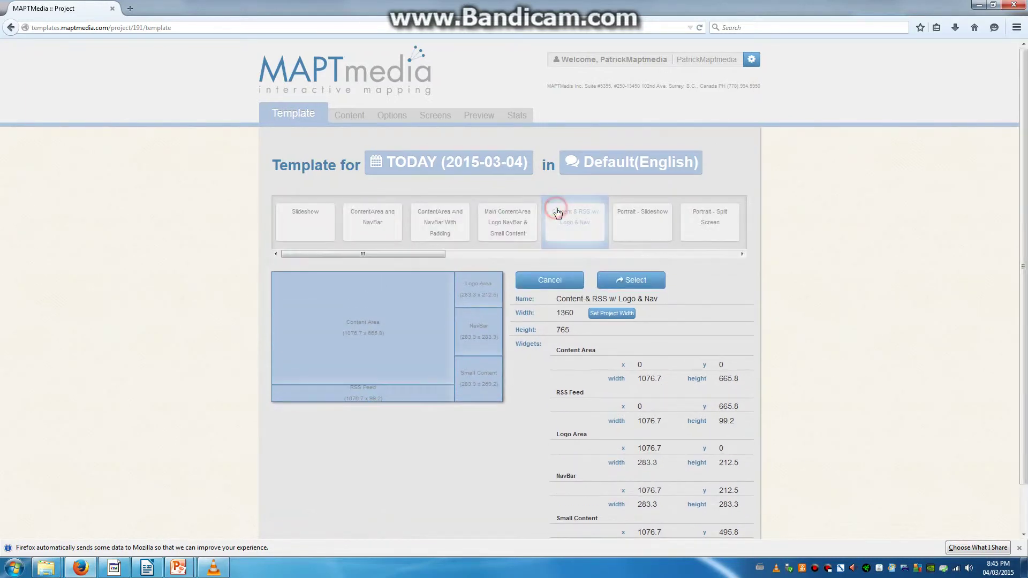
{"action": "left_click", "coordinate": [318, 219]}
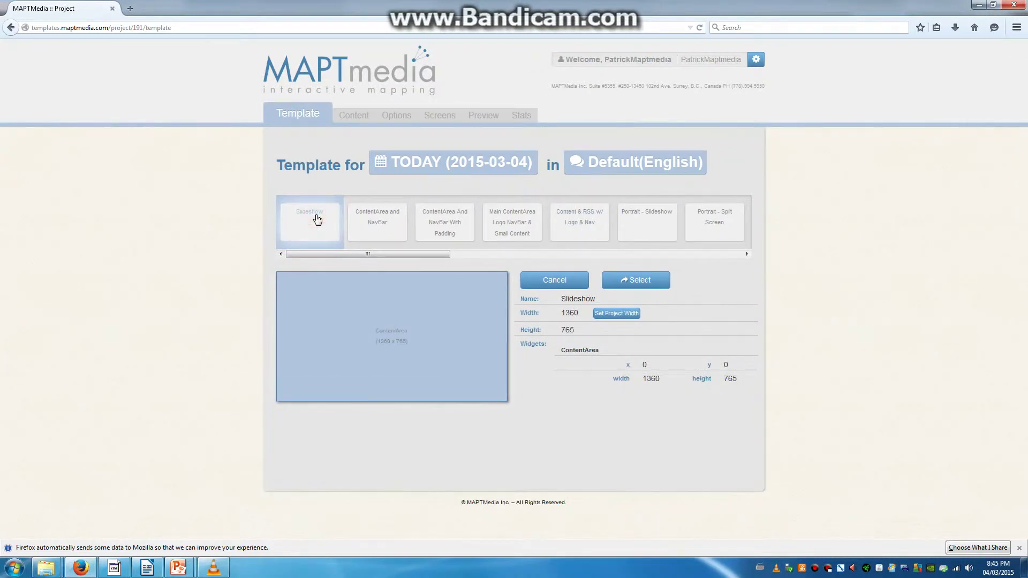
{"action": "left_click", "coordinate": [376, 221]}
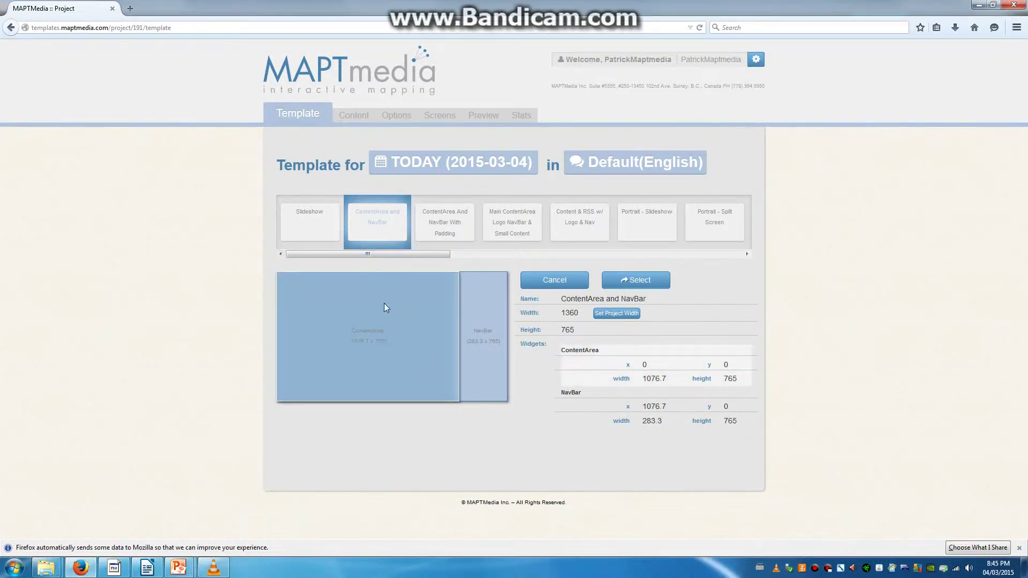
{"action": "left_click", "coordinate": [447, 219]}
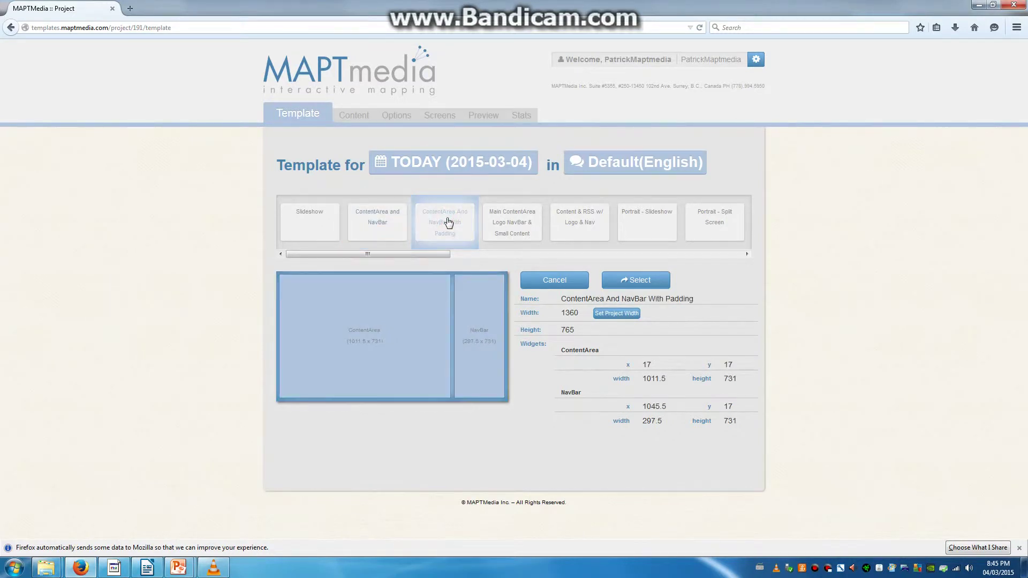
{"action": "left_click", "coordinate": [502, 223]}
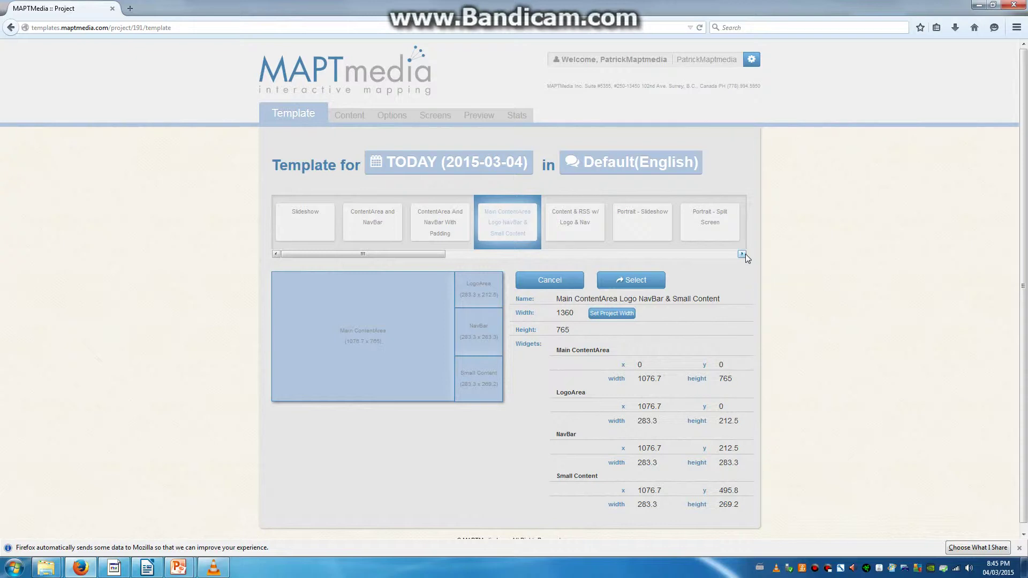
{"action": "left_click", "coordinate": [589, 223]}
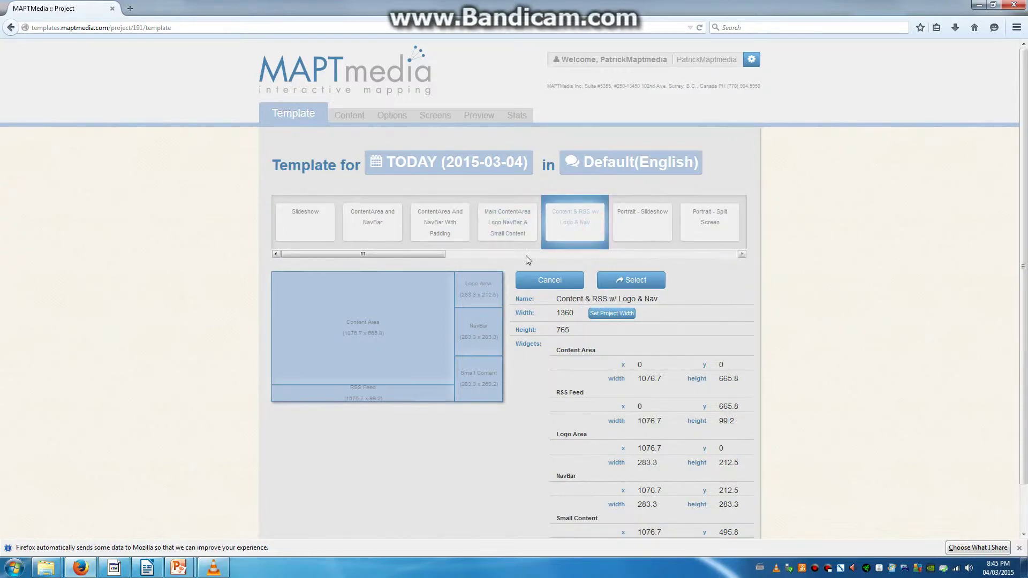
{"action": "left_click", "coordinate": [493, 229]}
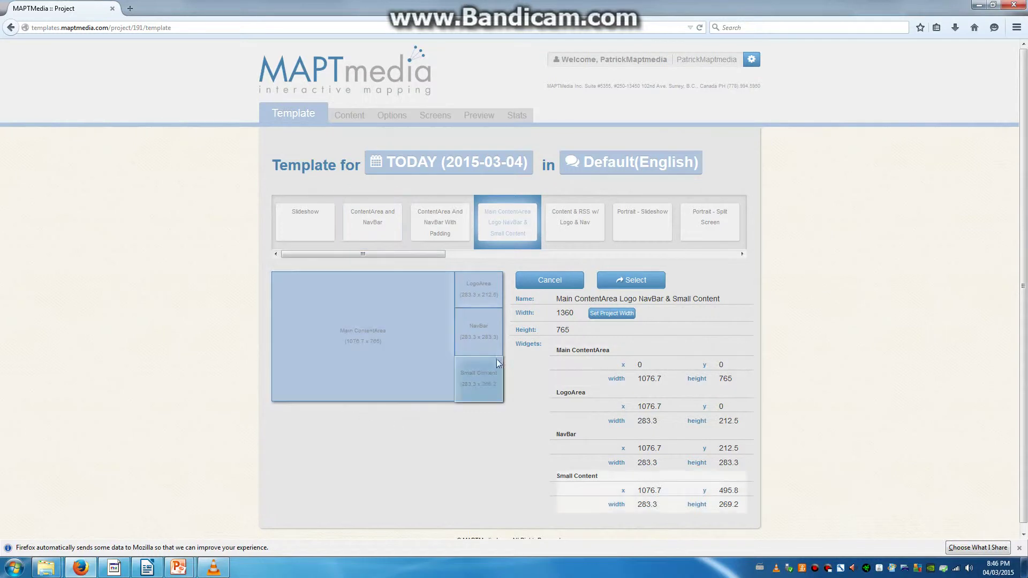
{"action": "left_click", "coordinate": [576, 216]}
Examine the Two Content, Logo Area & Nav layout, both Portrait - Split Screen variants, and the Main ContentArea Logo NavBar & Small Content layout
{"action": "left_click", "coordinate": [744, 255]}
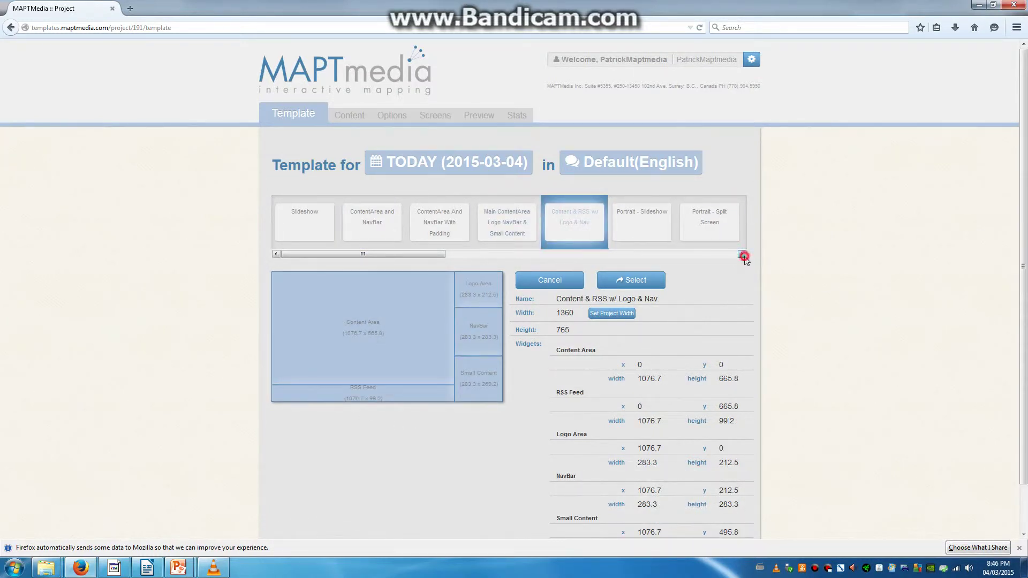
{"action": "left_click_drag", "start_coordinate": [744, 256], "coordinate": [743, 255]}
{"action": "left_click", "coordinate": [660, 216]}
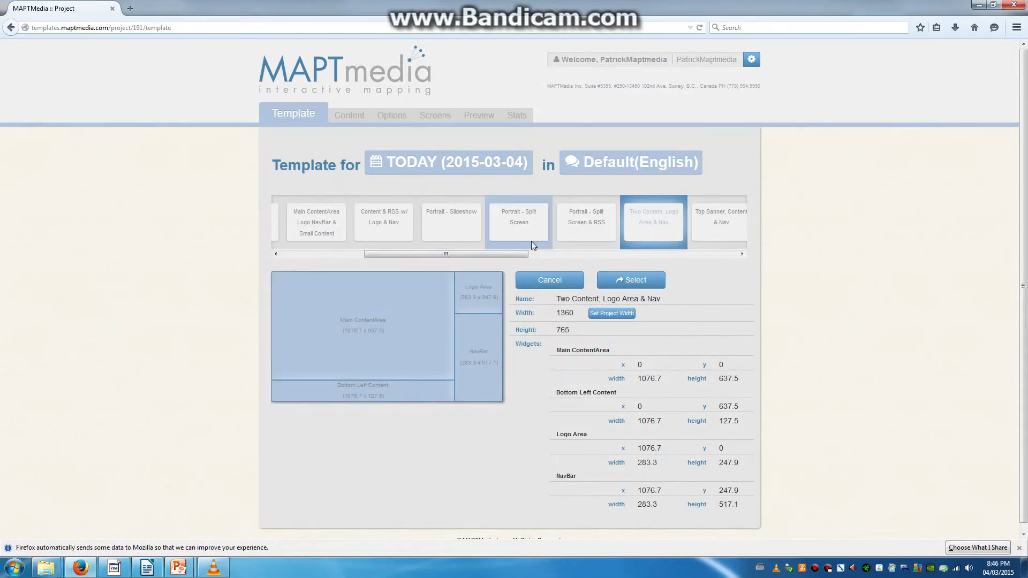
{"action": "left_click", "coordinate": [585, 225]}
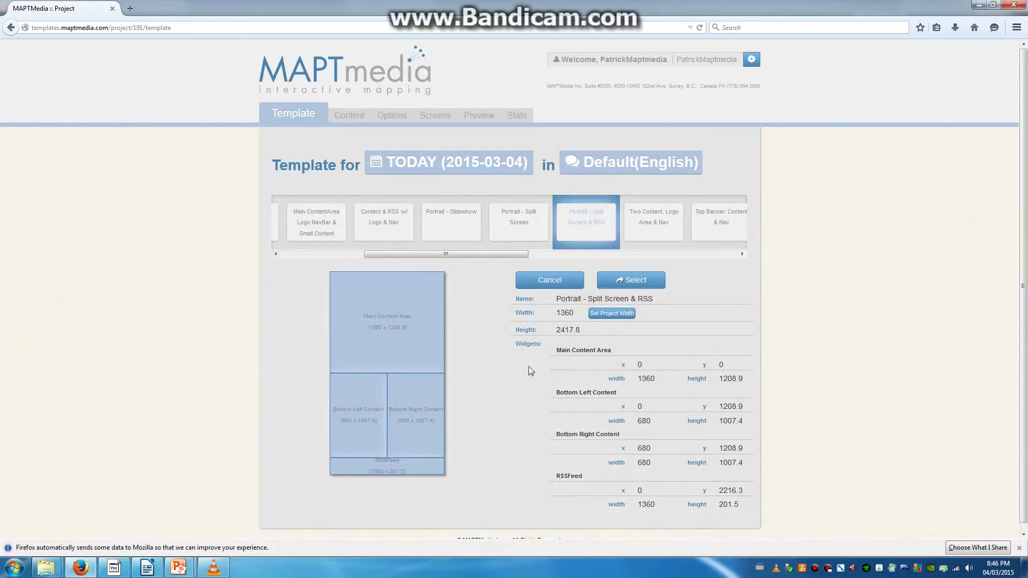
{"action": "left_click", "coordinate": [505, 224]}
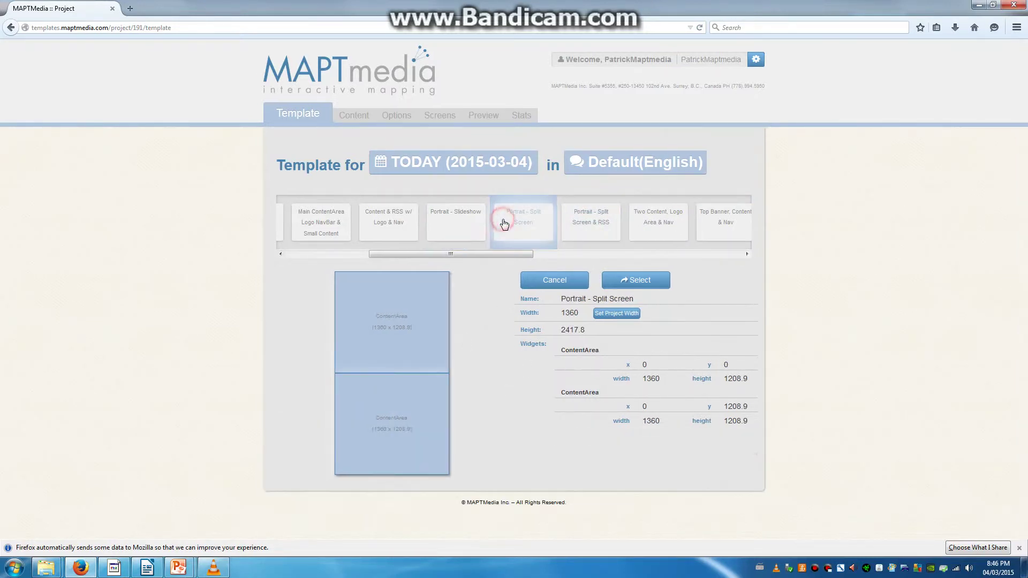
{"action": "left_click", "coordinate": [299, 217]}
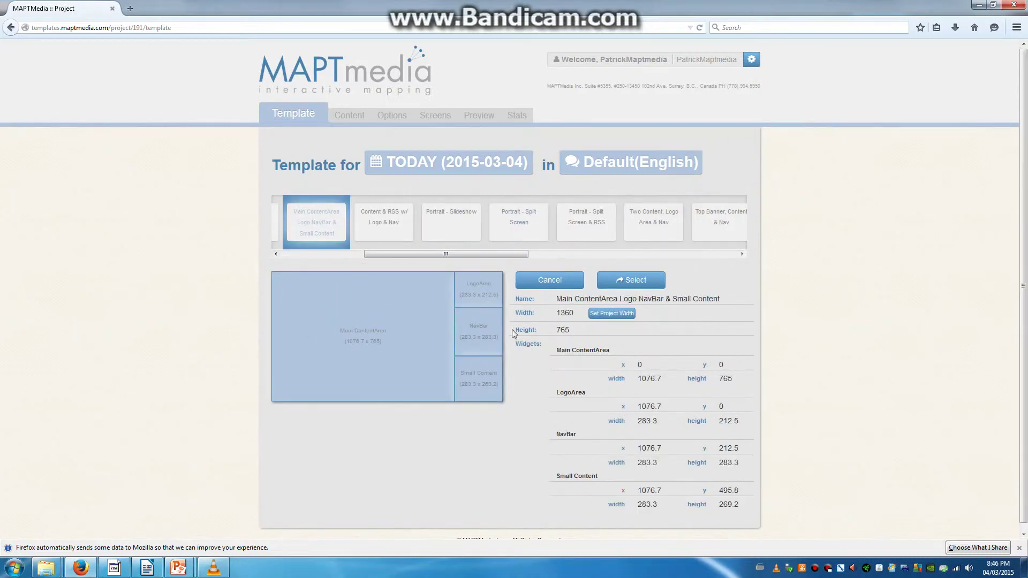
Compare ContentArea And NavBar With Padding with the Main ContentArea layout, ending on the Content & RSS w/ Logo & Nav template
{"action": "left_click_drag", "start_coordinate": [477, 255], "coordinate": [416, 255]}
{"action": "left_click", "coordinate": [394, 224]}
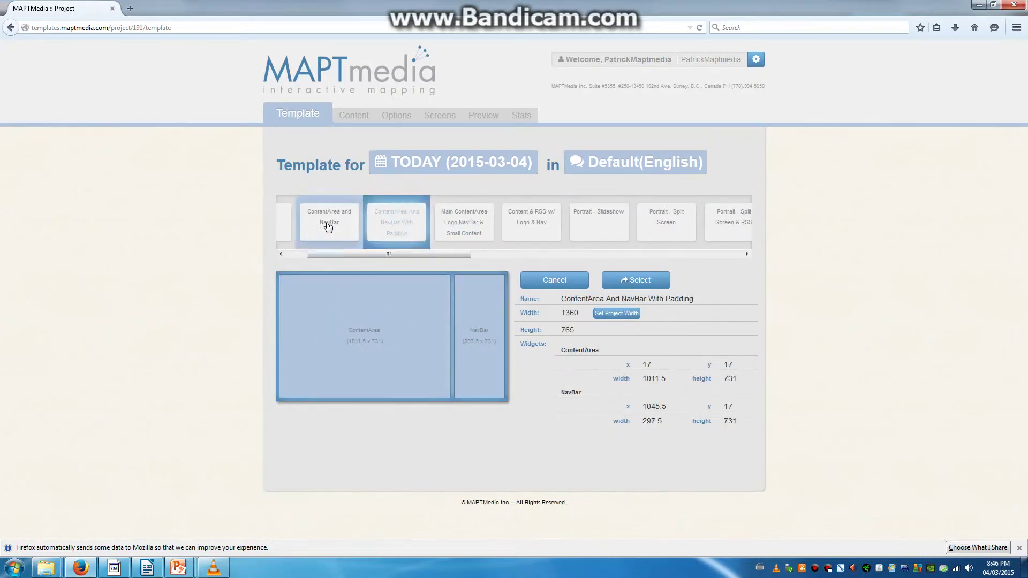
{"action": "left_click", "coordinate": [452, 222]}
{"action": "left_click", "coordinate": [508, 223]}
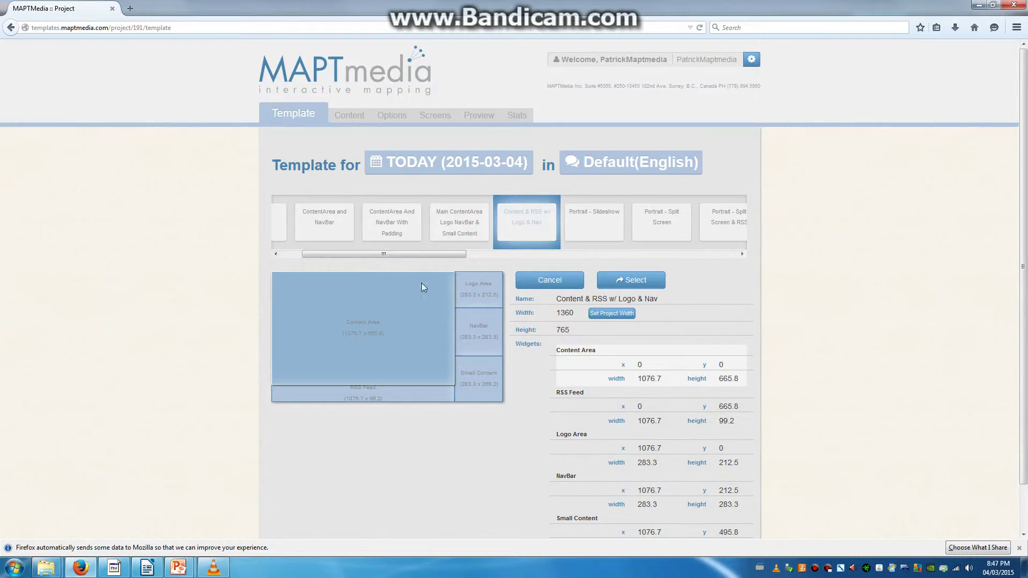
Set the project width of the Content & RSS w/ Logo & Nav template to 900
{"action": "left_click", "coordinate": [605, 316]}
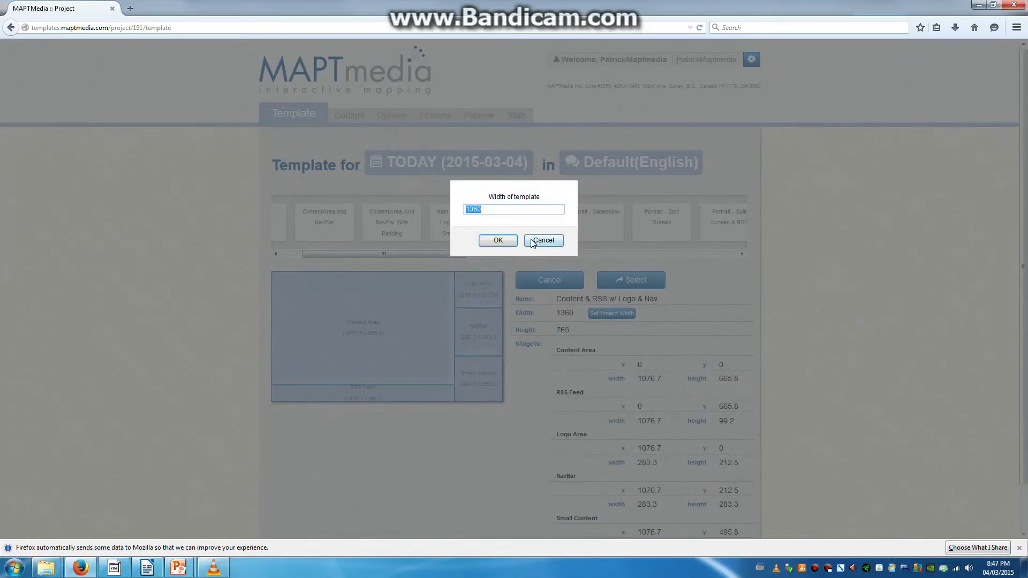
{"action": "type", "text": "900"}
{"action": "left_click", "coordinate": [495, 241]}
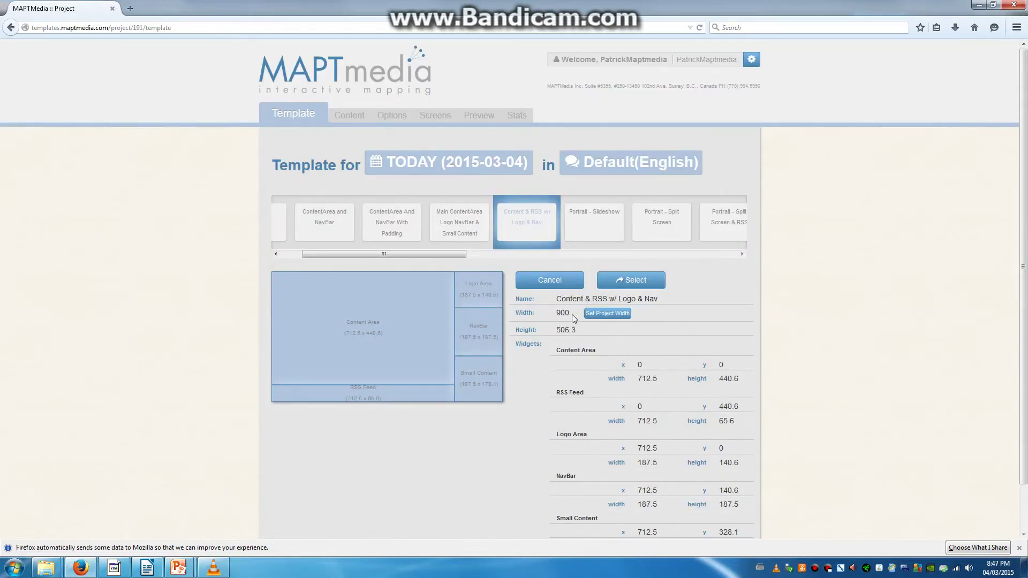
Set the project width of the Content & RSS w/ Logo & Nav template to 1360
{"action": "left_click", "coordinate": [613, 316]}
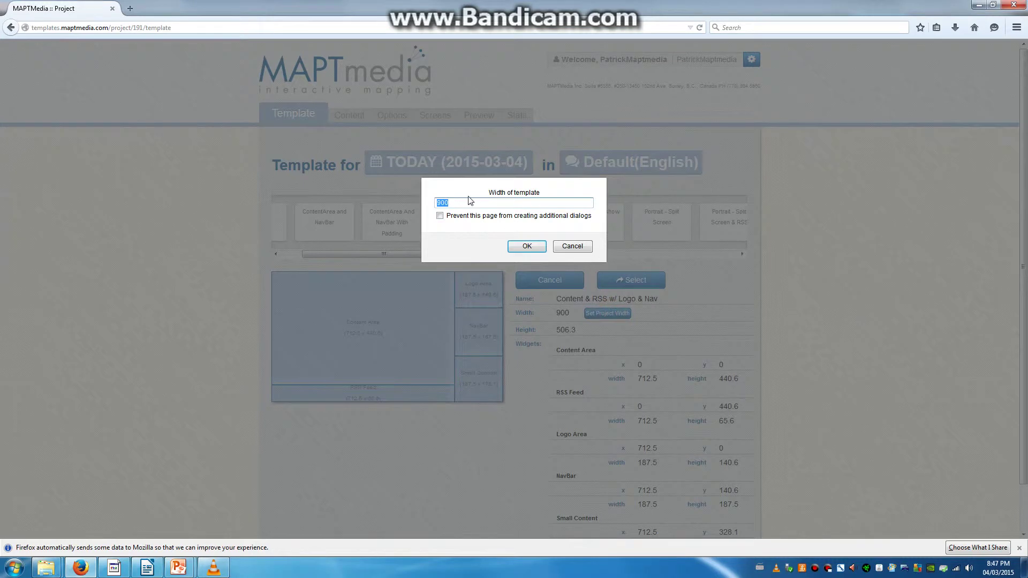
{"action": "type", "text": "1360"}
{"action": "key", "text": "Return"}
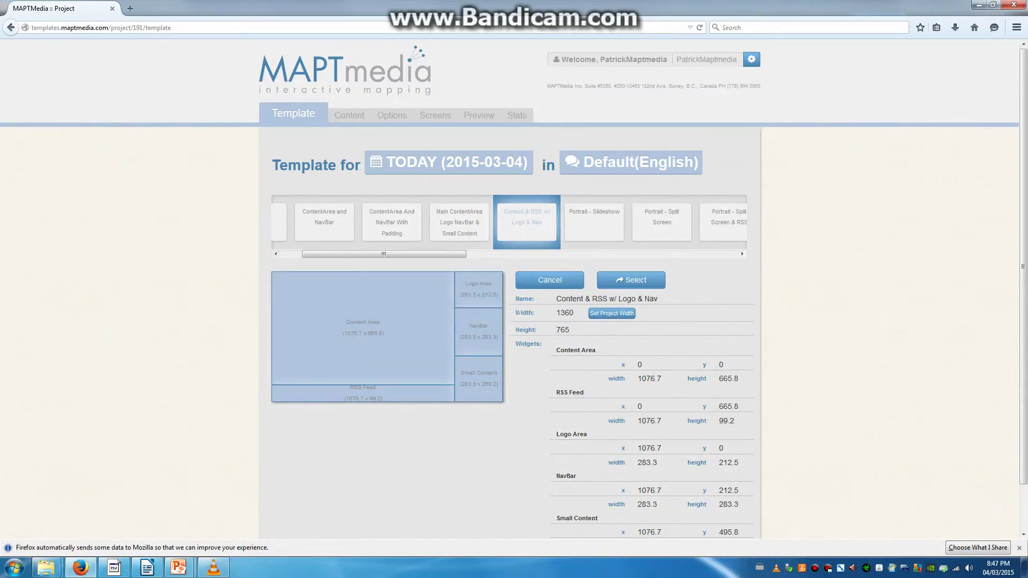
Review the project's Content, Template, Options, Screens and Preview pages, and examine the monthly usage chart on the Stats page
{"action": "left_click", "coordinate": [346, 119]}
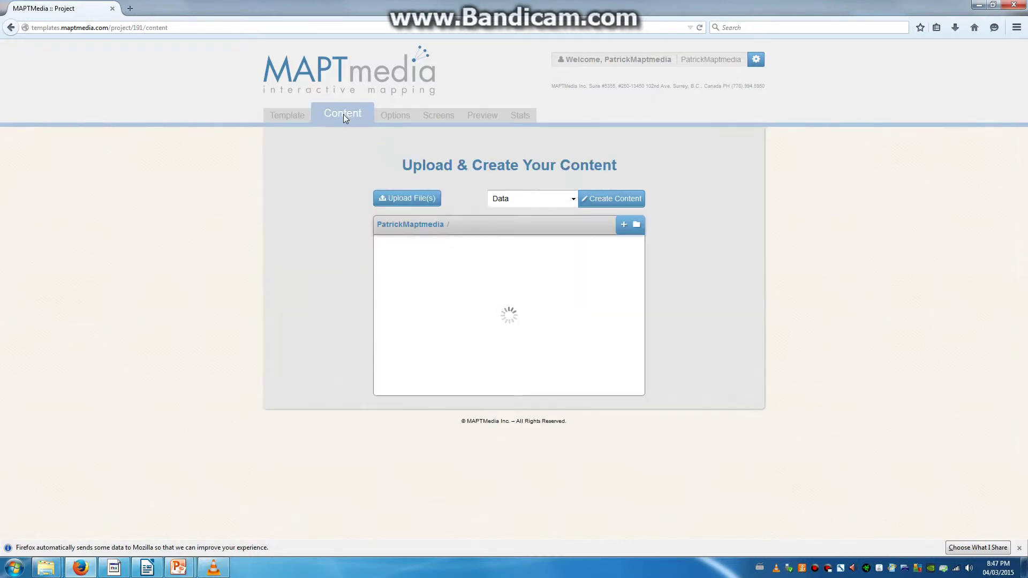
{"action": "left_click", "coordinate": [291, 118]}
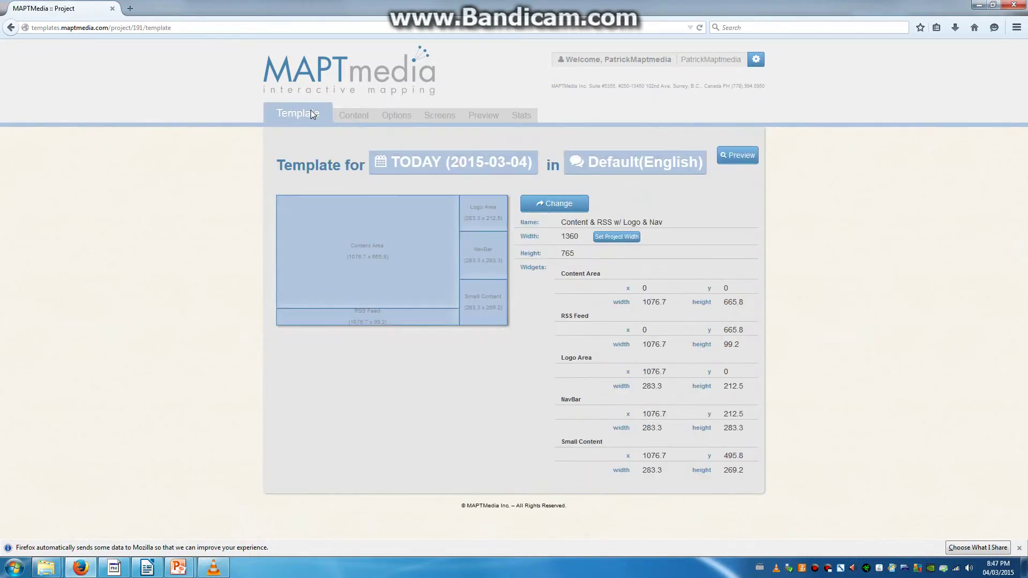
{"action": "left_click", "coordinate": [355, 115]}
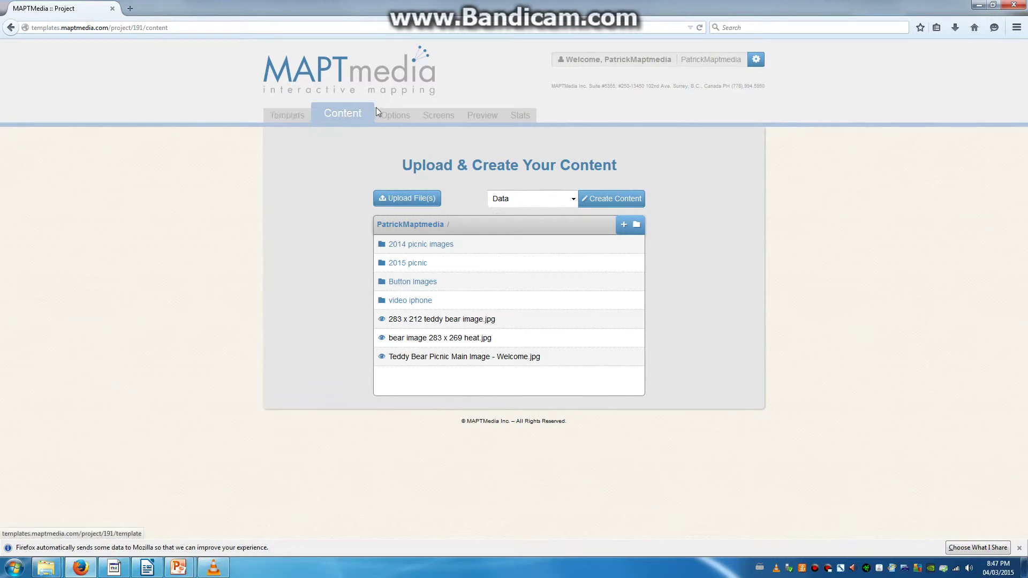
{"action": "left_click", "coordinate": [393, 117]}
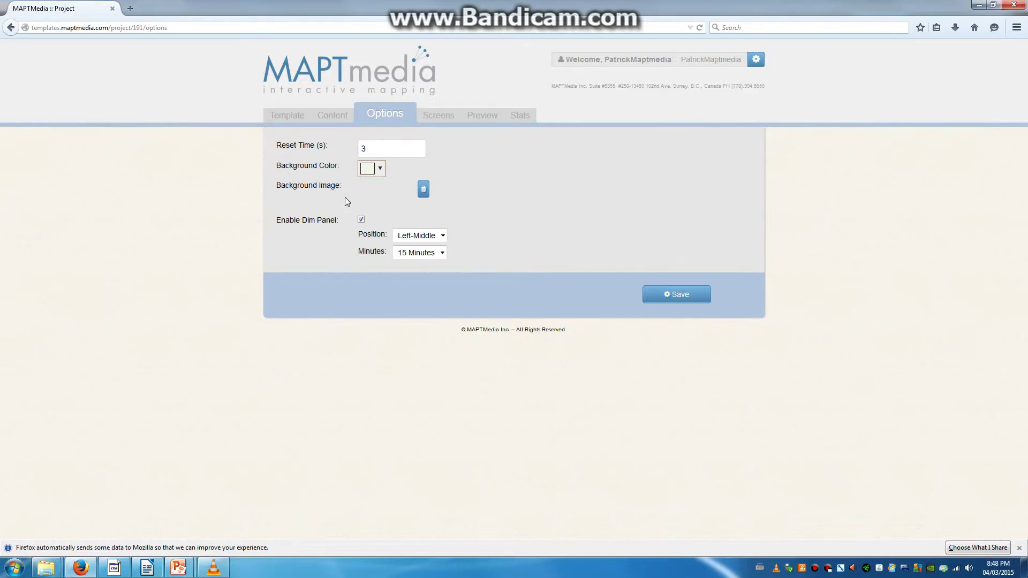
{"action": "left_click", "coordinate": [436, 116]}
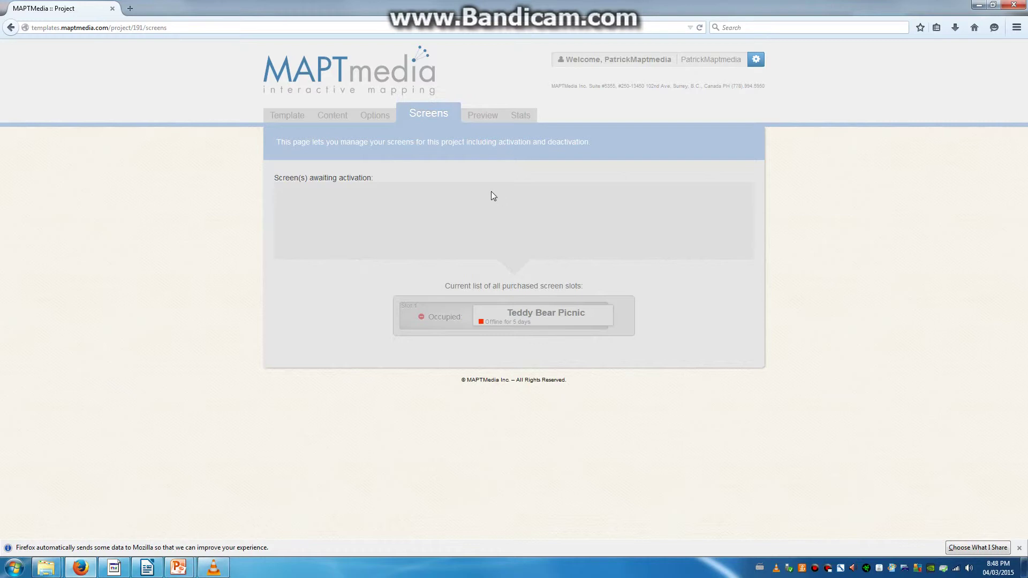
{"action": "left_click", "coordinate": [485, 123]}
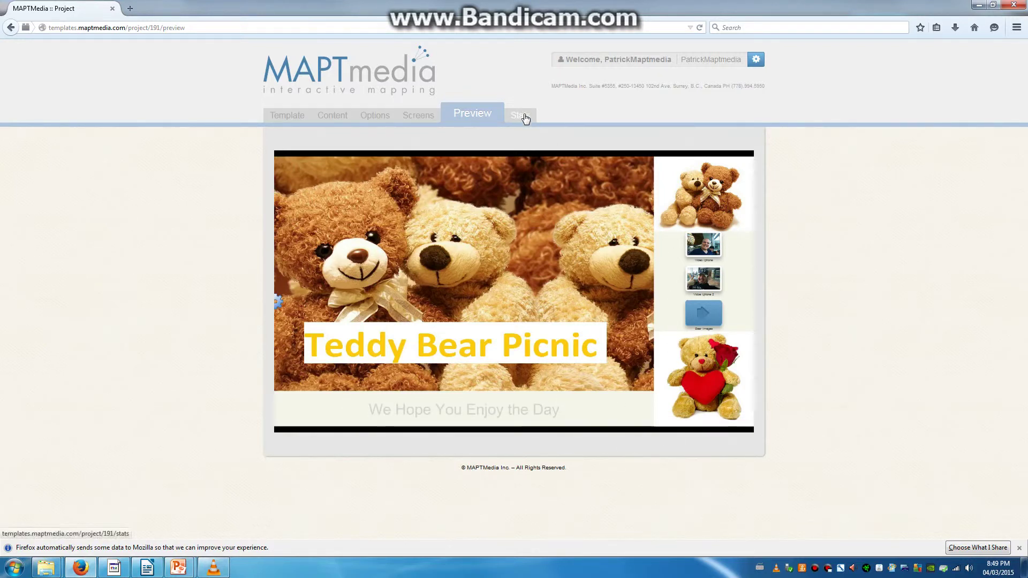
{"action": "left_click", "coordinate": [524, 116]}
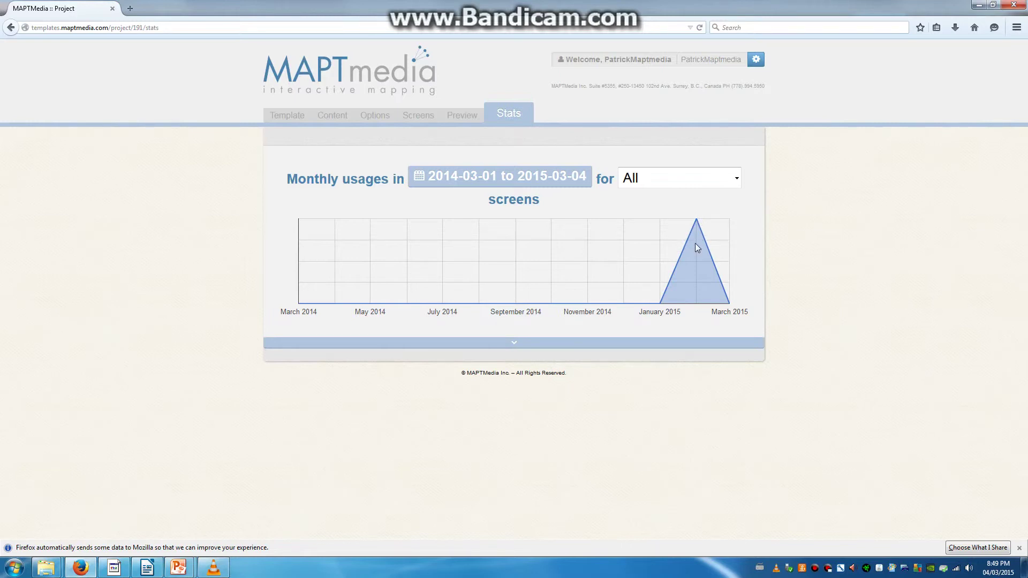
{"action": "mouse_move", "coordinate": [697, 224]}
Go through the Template, Content, Options, Screens, Preview and Stats pages once more in order
{"action": "left_click", "coordinate": [284, 118]}
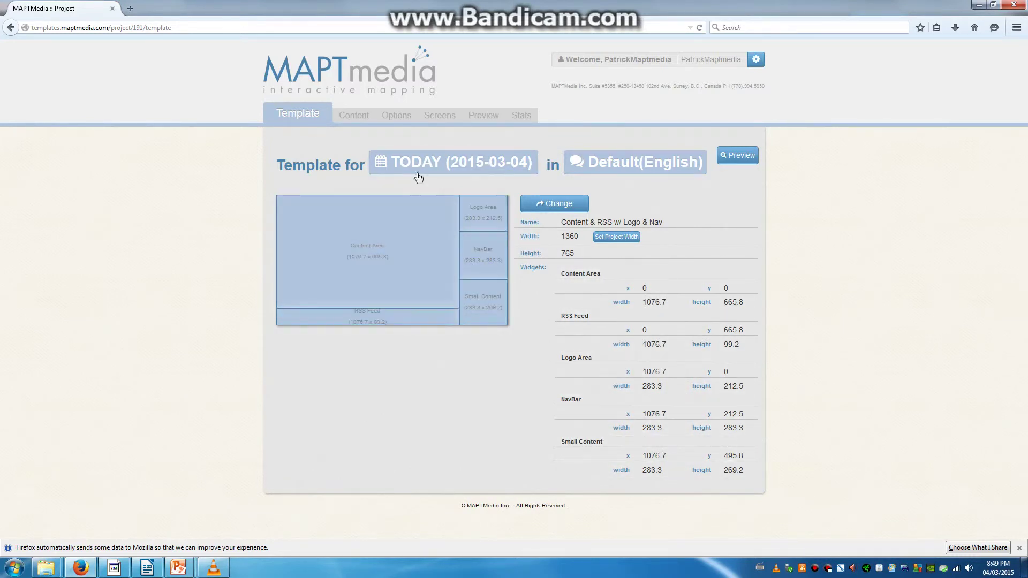
{"action": "left_click", "coordinate": [349, 114]}
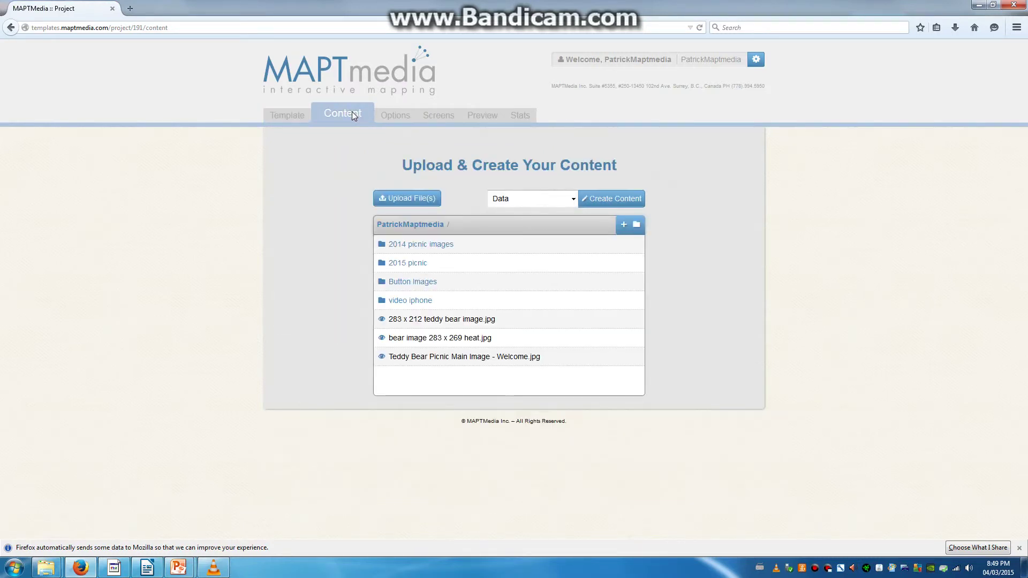
{"action": "left_click", "coordinate": [403, 120]}
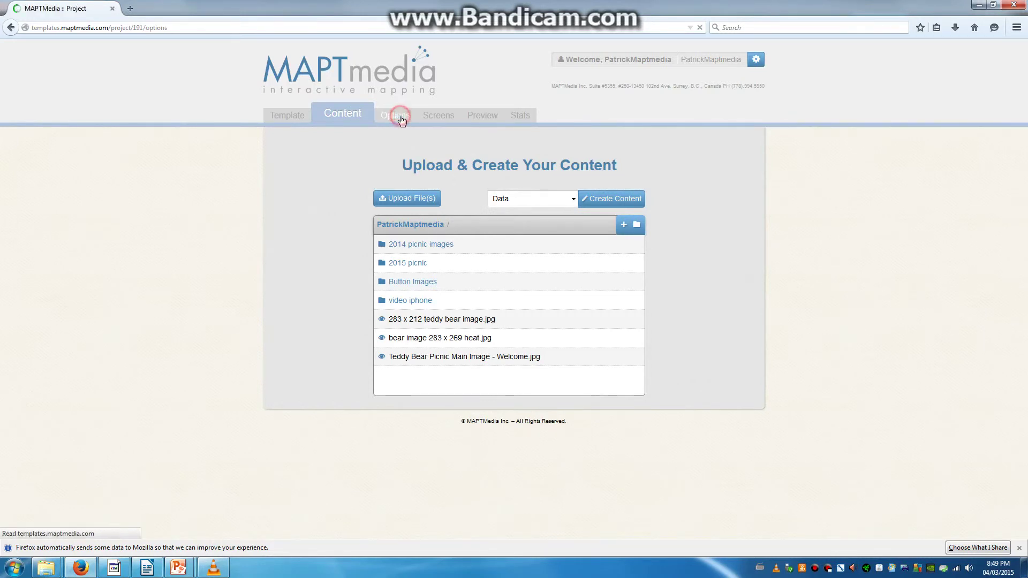
{"action": "left_click", "coordinate": [436, 115]}
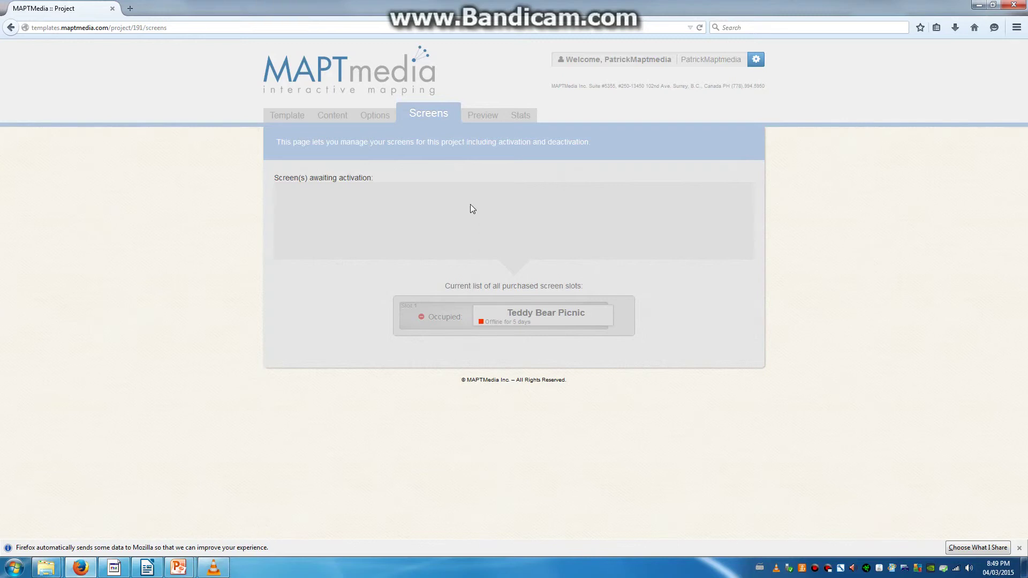
{"action": "left_click", "coordinate": [482, 116]}
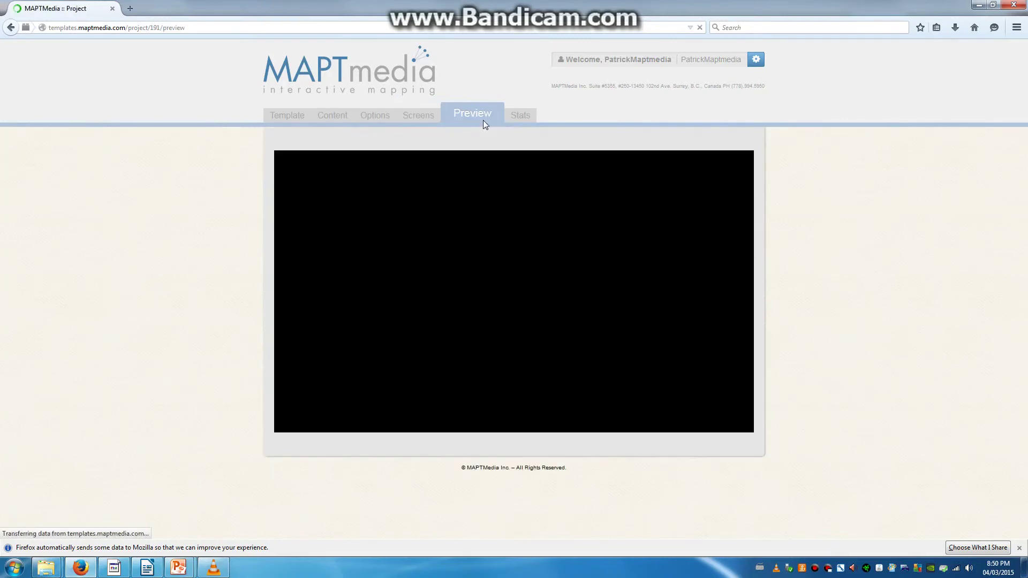
{"action": "left_click", "coordinate": [520, 117]}
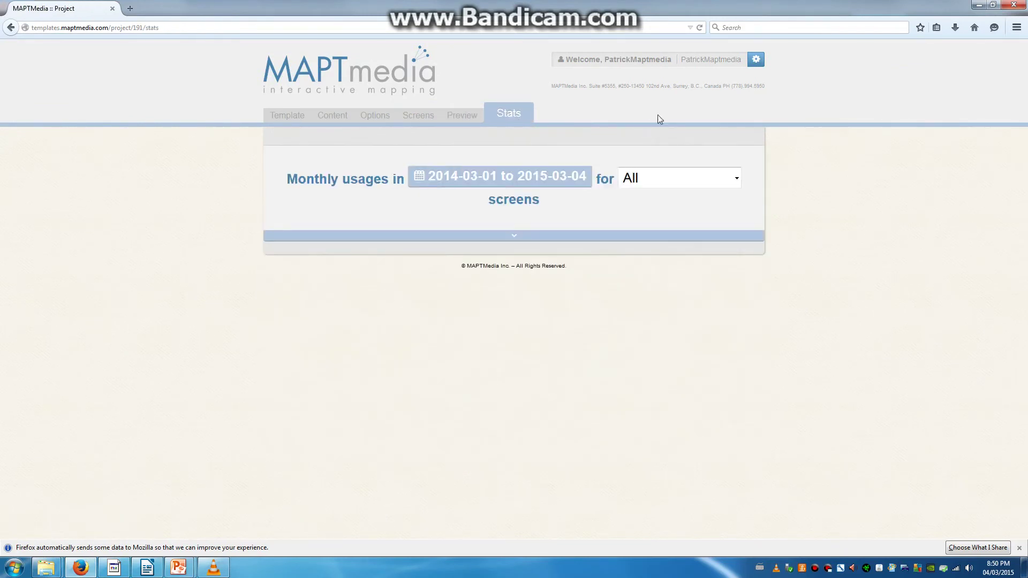
Go to the account's projects and inspect the purchased screen slots on the Screens page before opening the projects again
{"action": "left_click", "coordinate": [756, 59]}
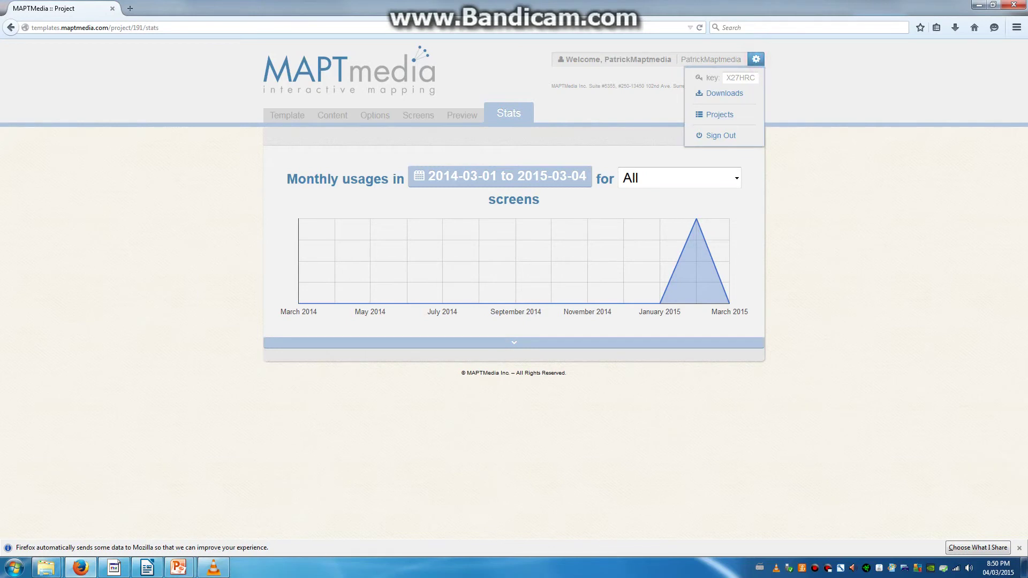
{"action": "left_click", "coordinate": [737, 115]}
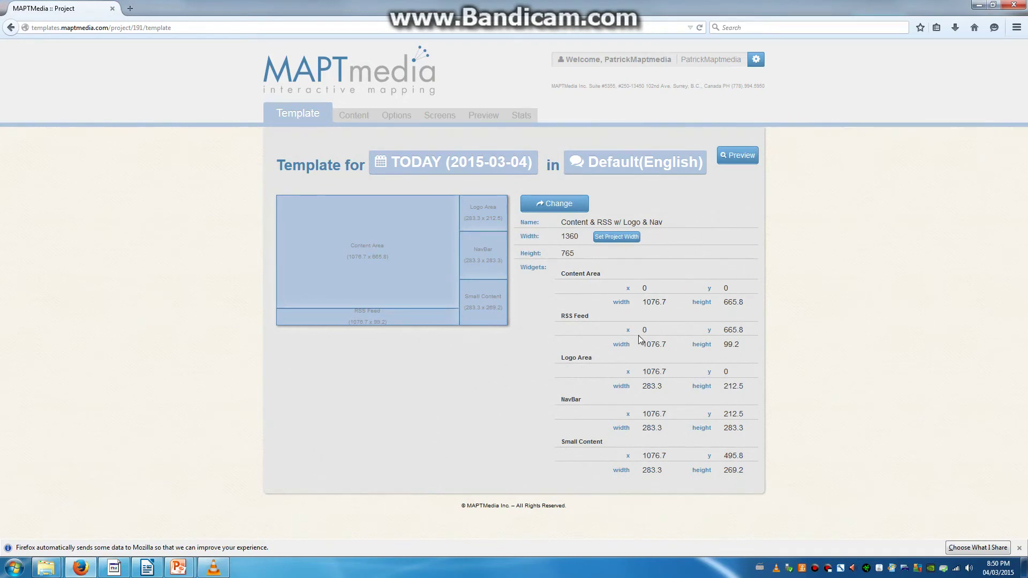
{"action": "left_click", "coordinate": [444, 116]}
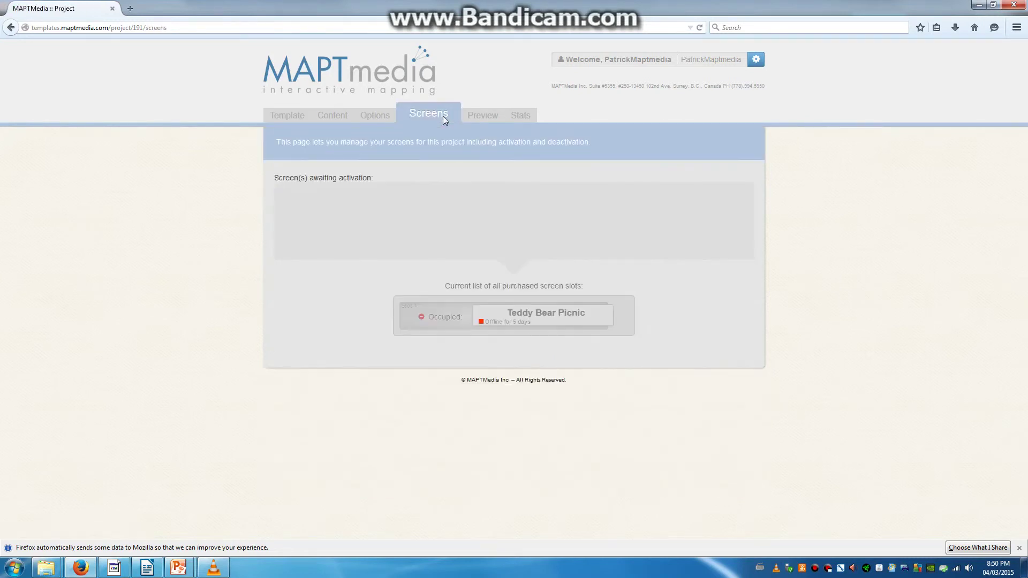
{"action": "left_click", "coordinate": [415, 317]}
{"action": "left_click", "coordinate": [757, 59]}
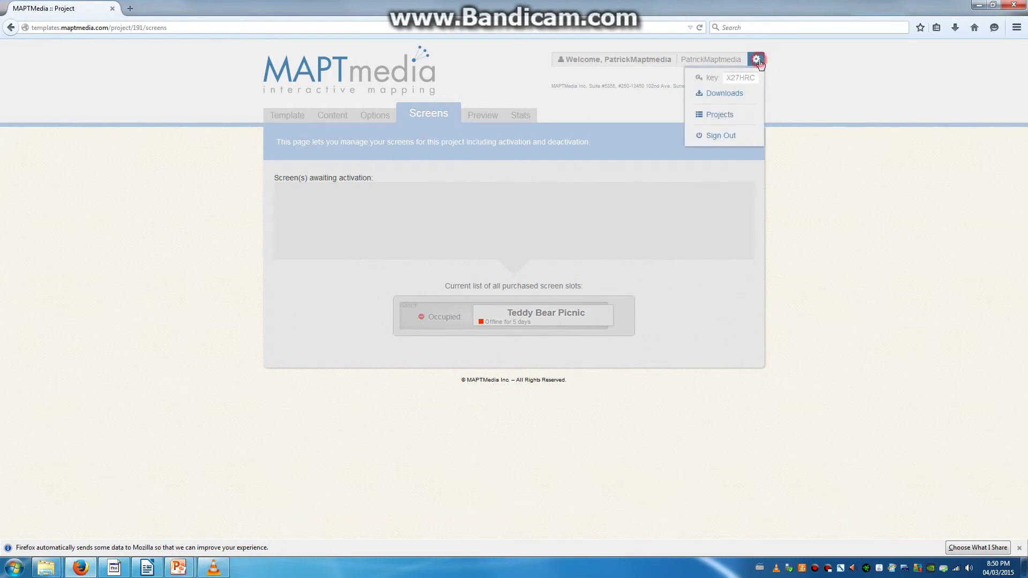
{"action": "left_click", "coordinate": [731, 113]}
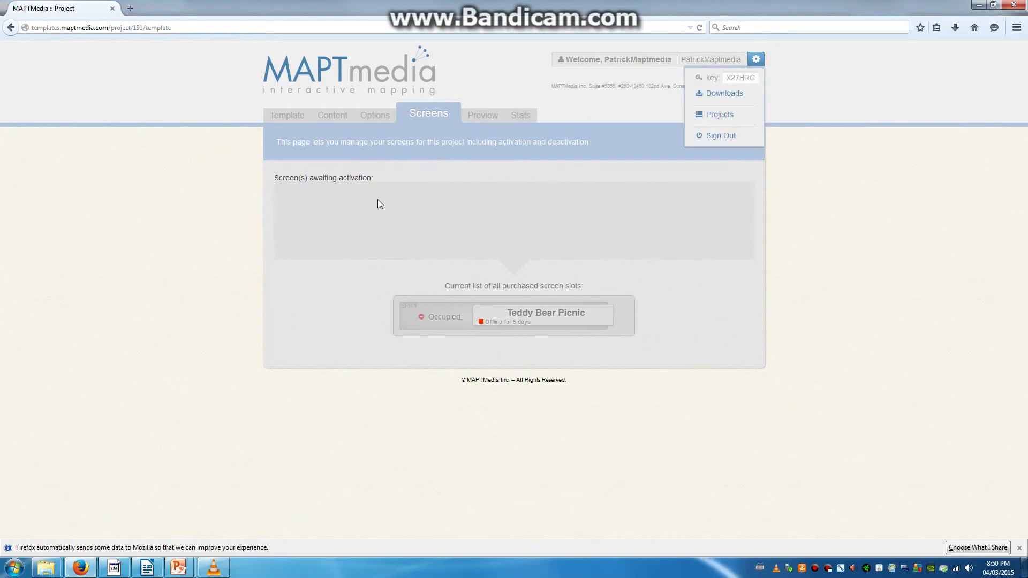